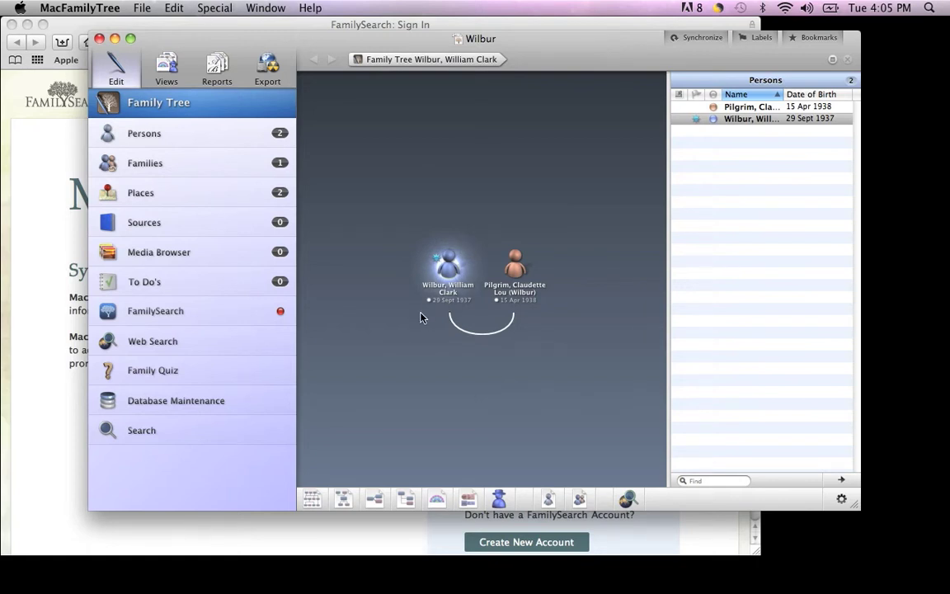
Go to the tree's FamilySearch section and begin the FamilySearch login.
mouse_move(422, 318)
click(199, 313)
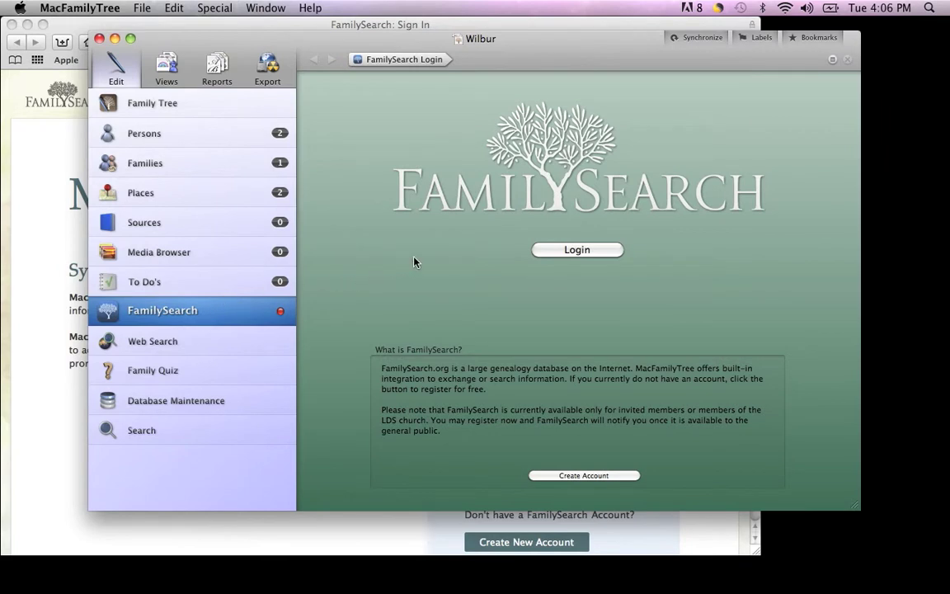
click(588, 249)
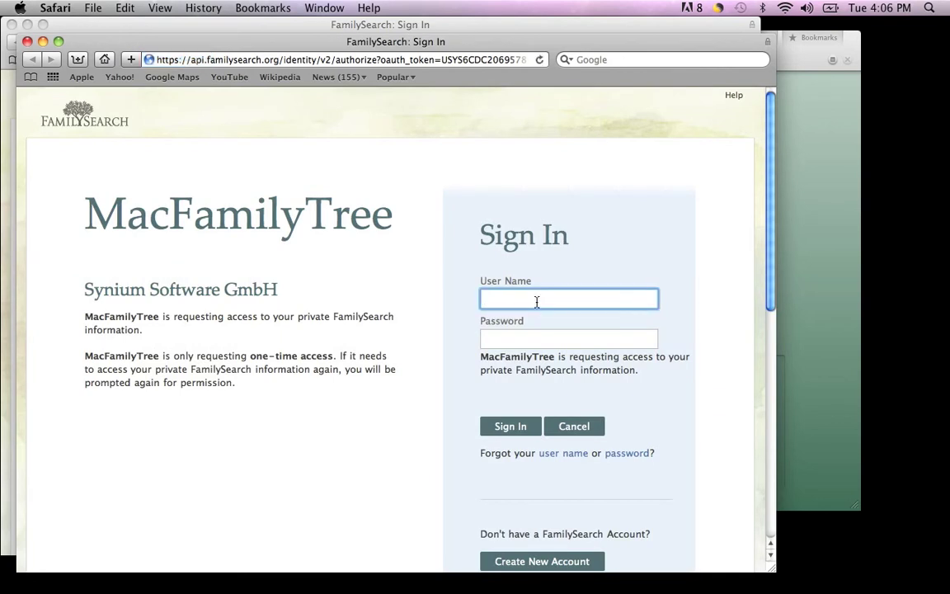
Sign in to FamilySearch with the account user name and password, re-entering them once.
key(Tab)
text(******)
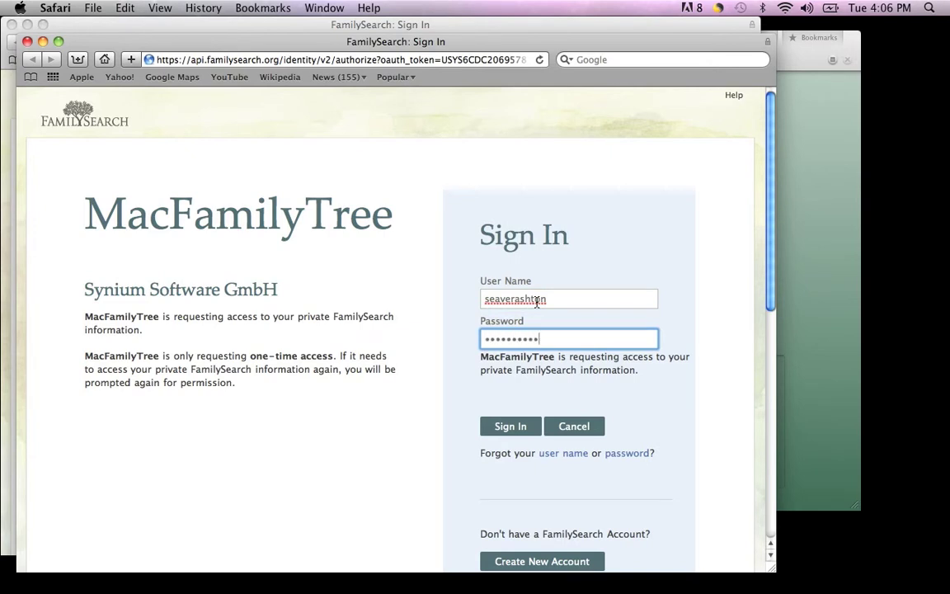
click(521, 429)
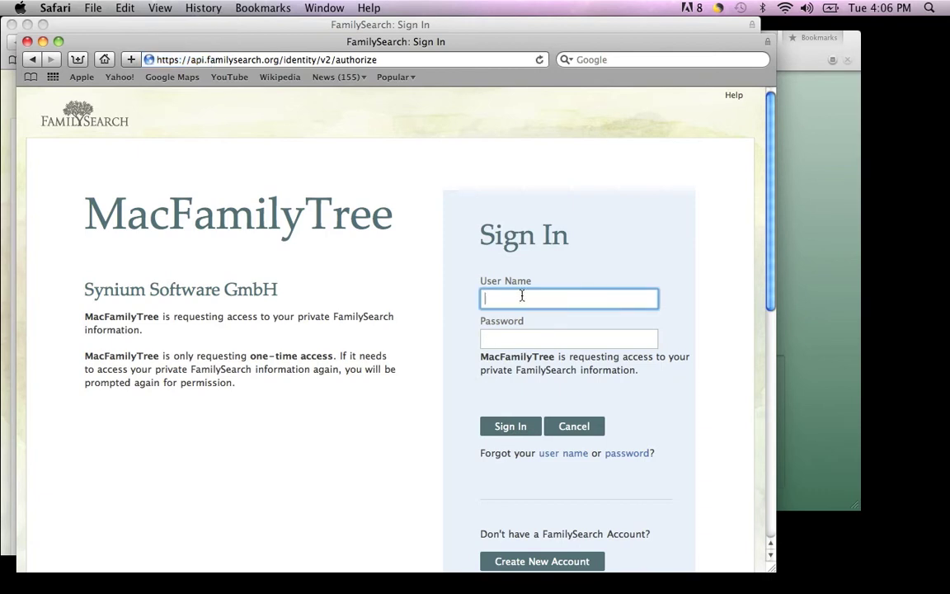
key(Tab)
text(••••••••)
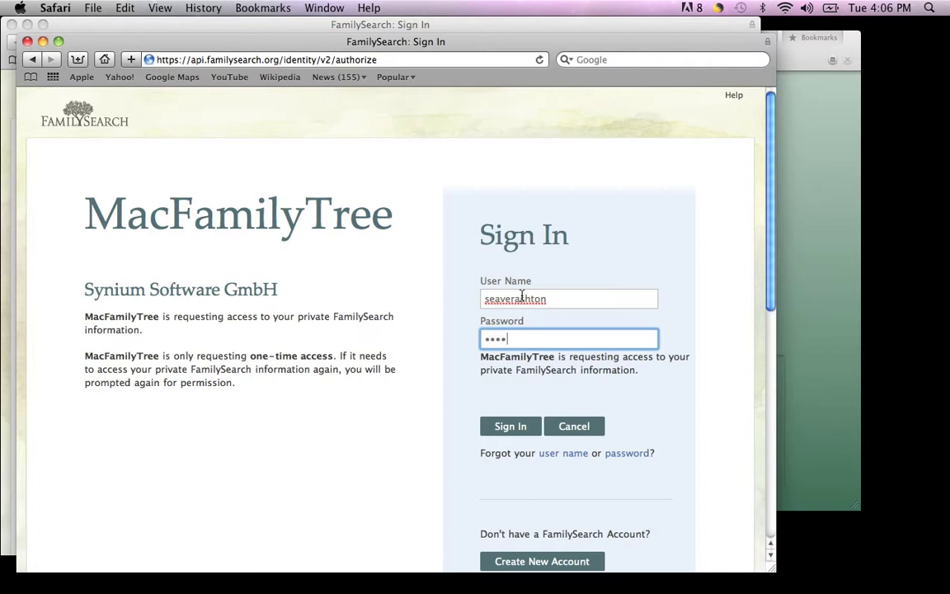
text(••••)
key(Return)
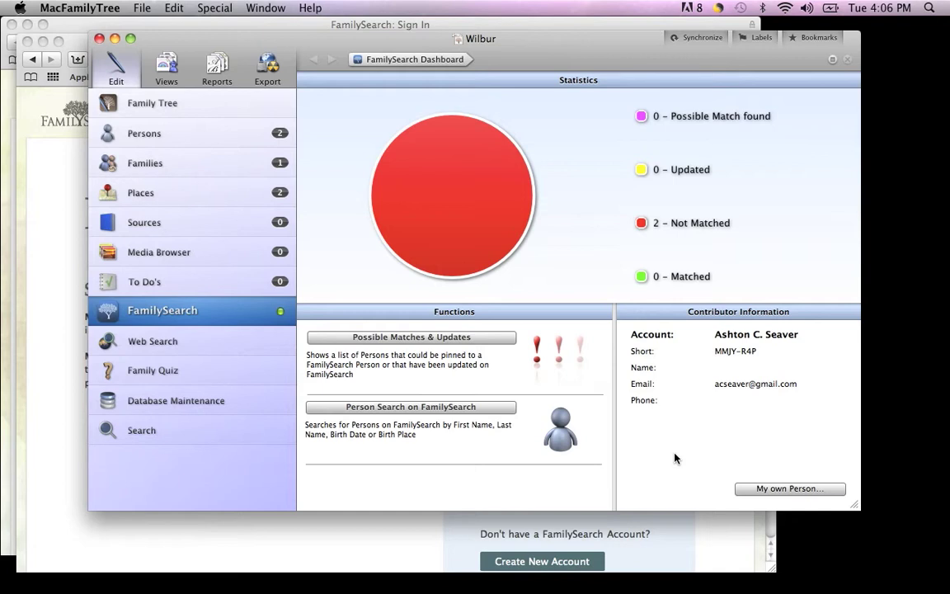
Start a FamilySearch Person Search once the dashboard shows 2 persons not matched.
click(498, 409)
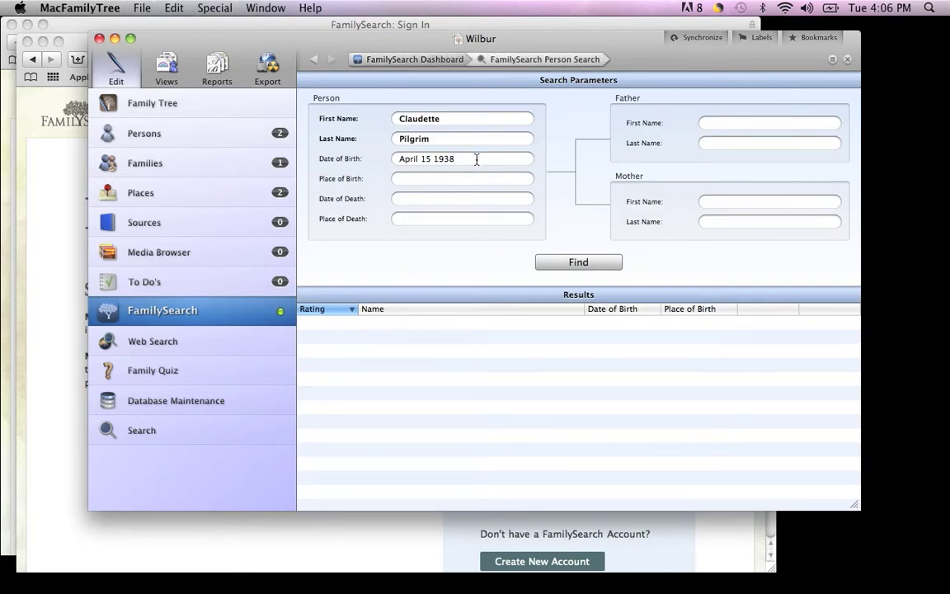
Search FamilySearch for the person born April 15 1938 and compare the top match.
click(575, 263)
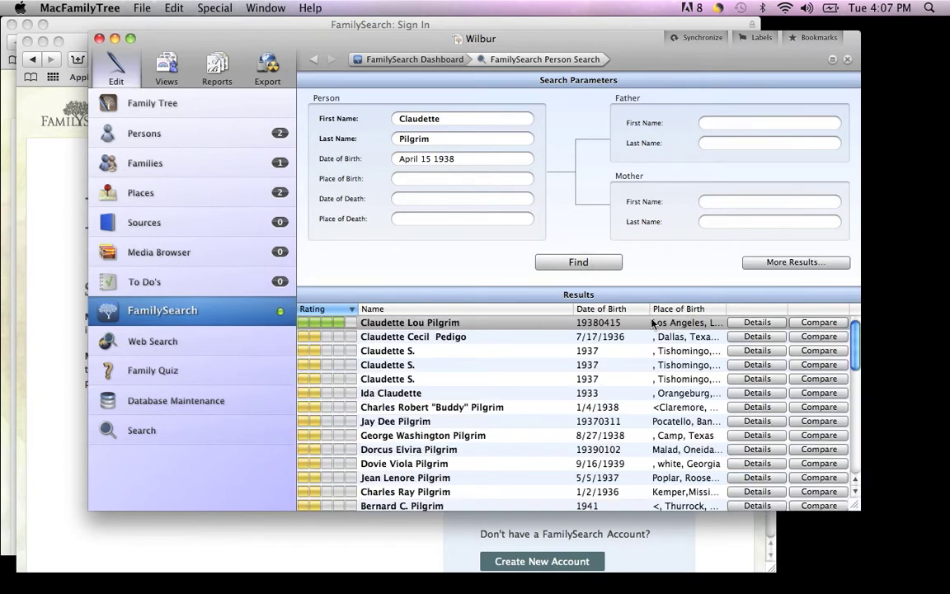
click(816, 322)
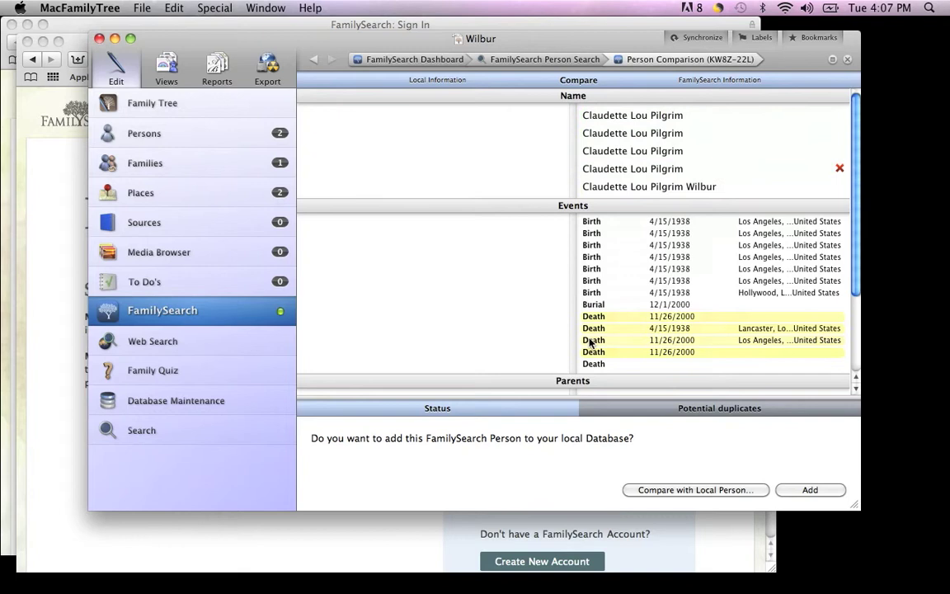
Compare the match with the corresponding local person and assign them to each other.
click(642, 490)
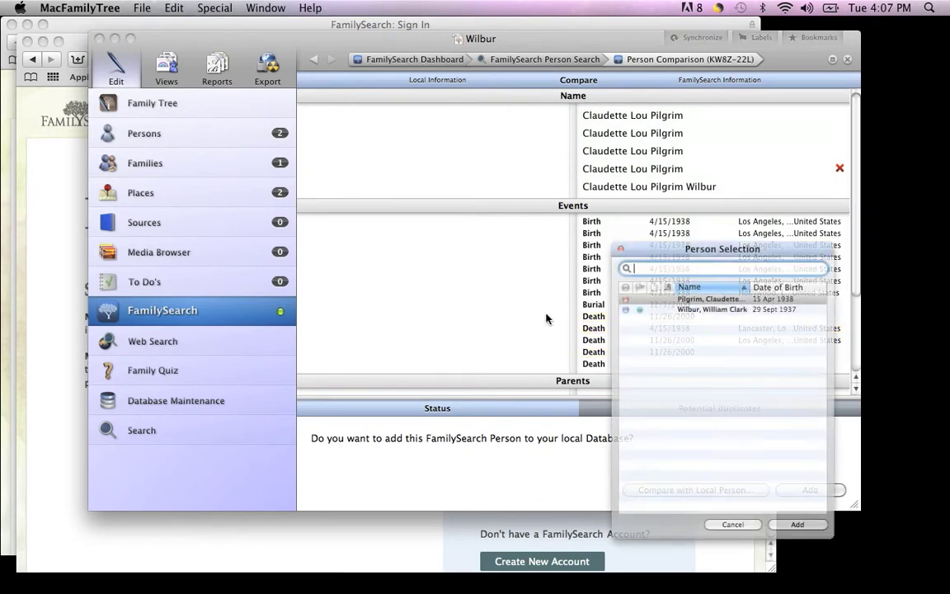
click(683, 298)
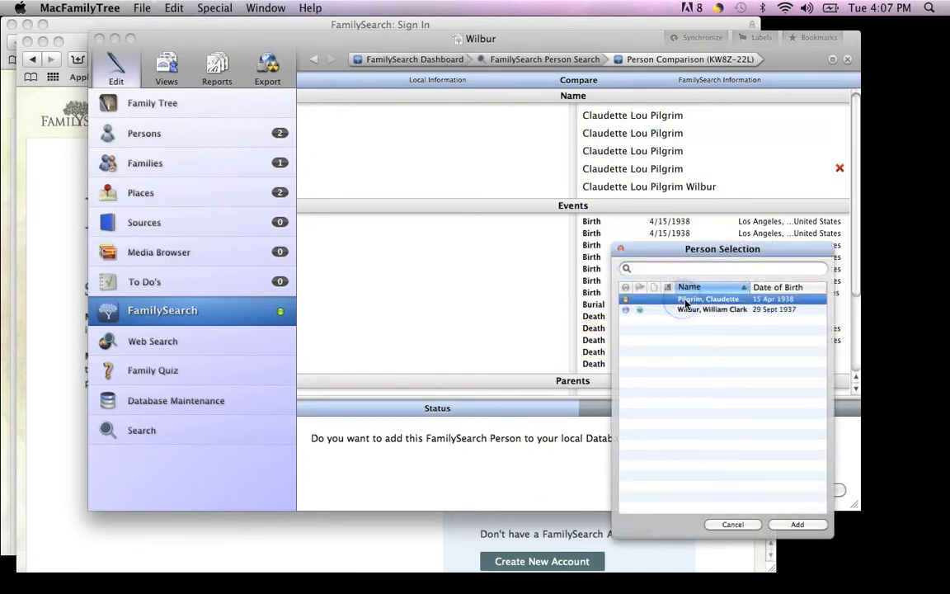
click(788, 525)
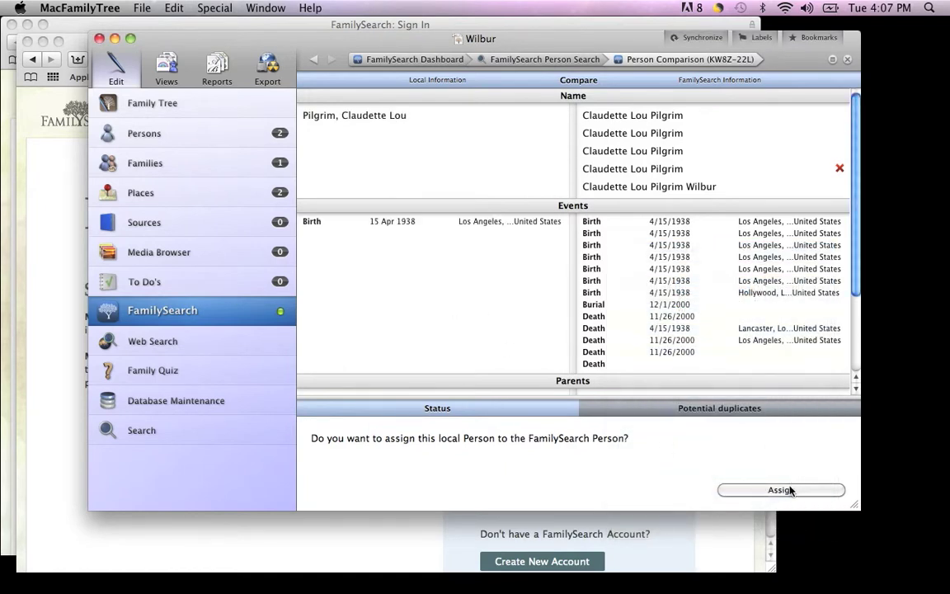
click(790, 490)
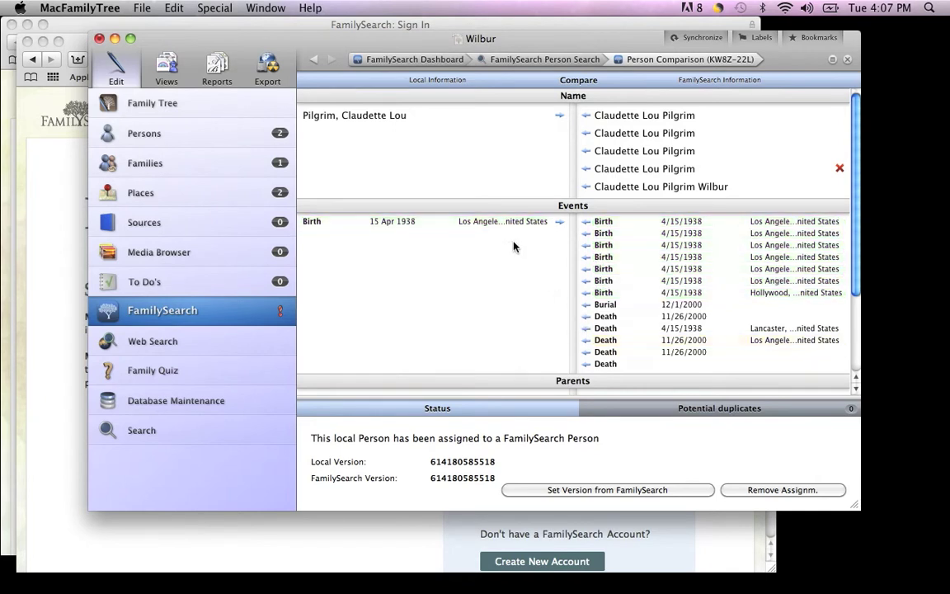
click(560, 222)
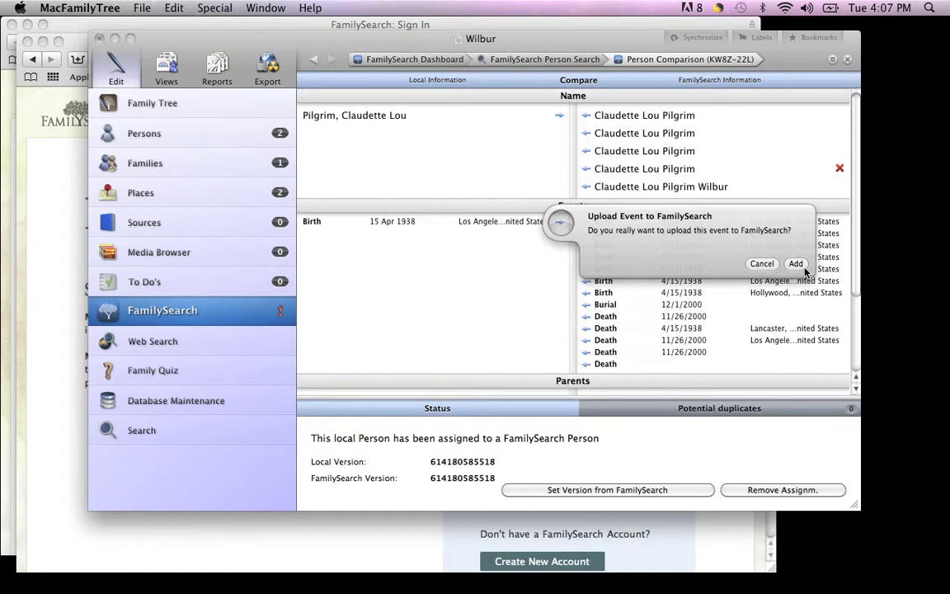
click(763, 264)
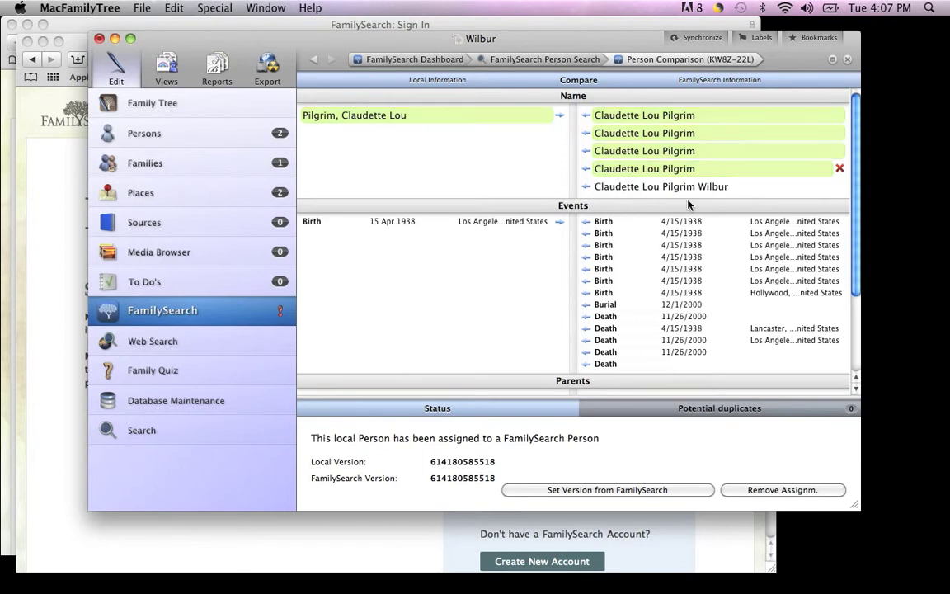
Take FamilySearch's full name locally and add its 4/15/1938 Los Angeles birth as an extra event.
click(587, 187)
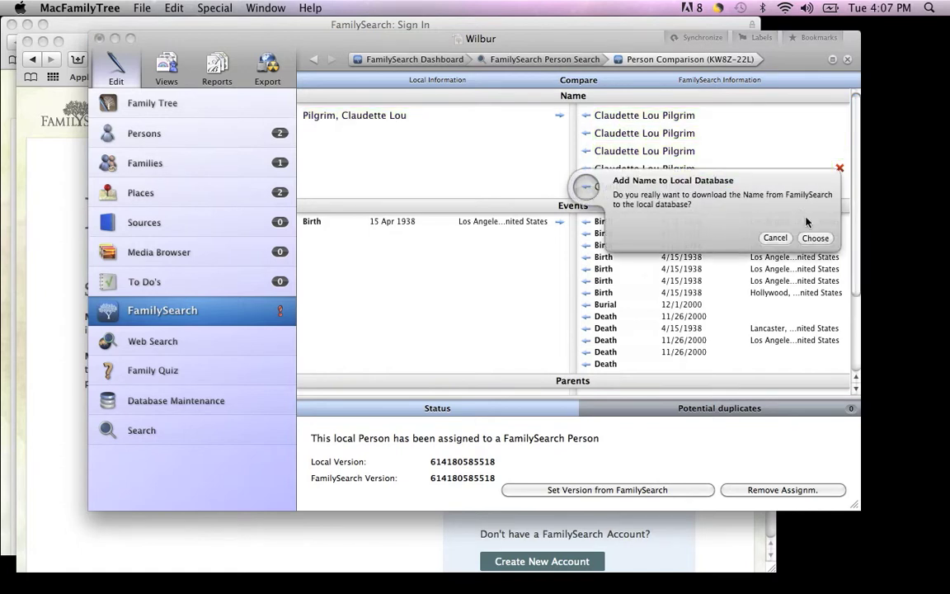
click(811, 239)
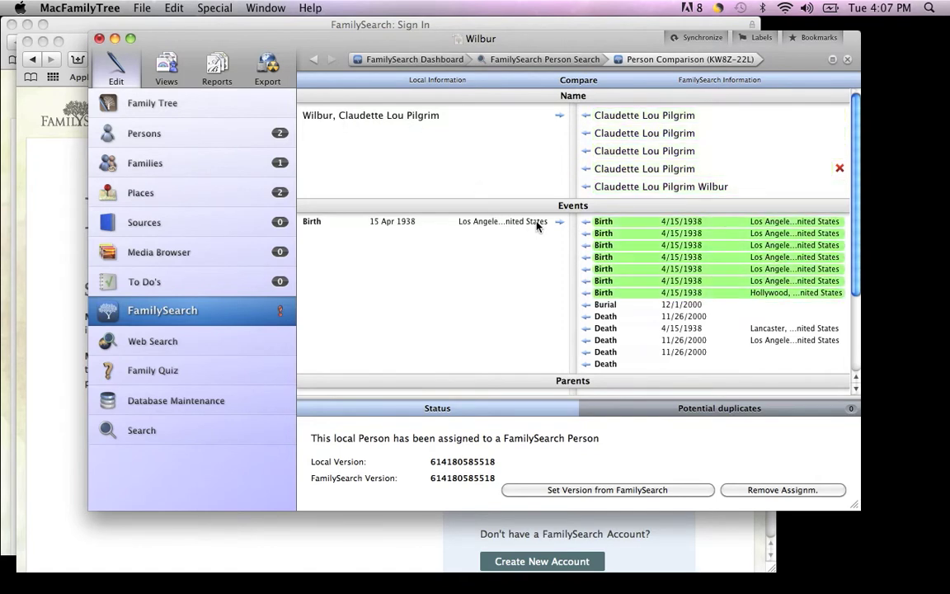
click(586, 222)
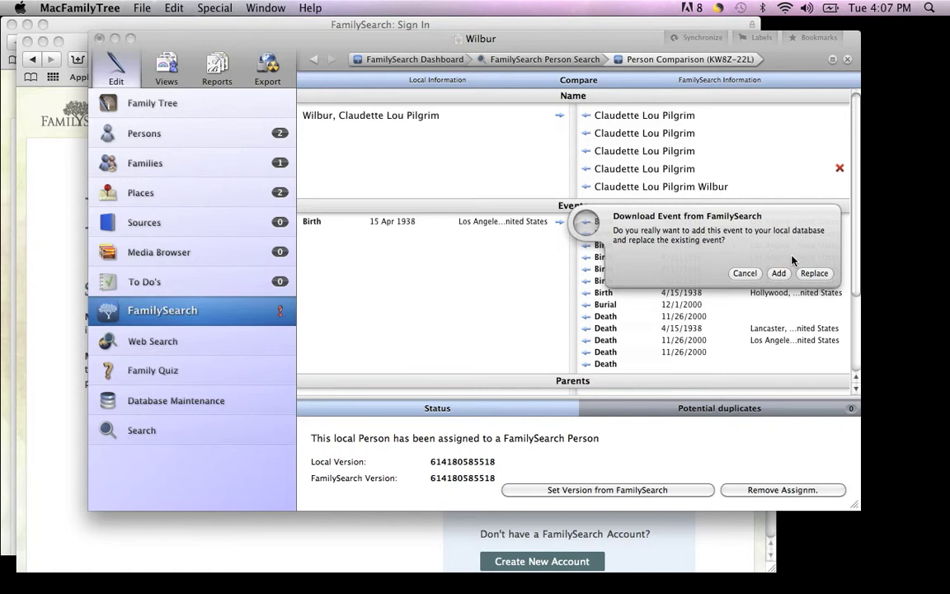
click(778, 273)
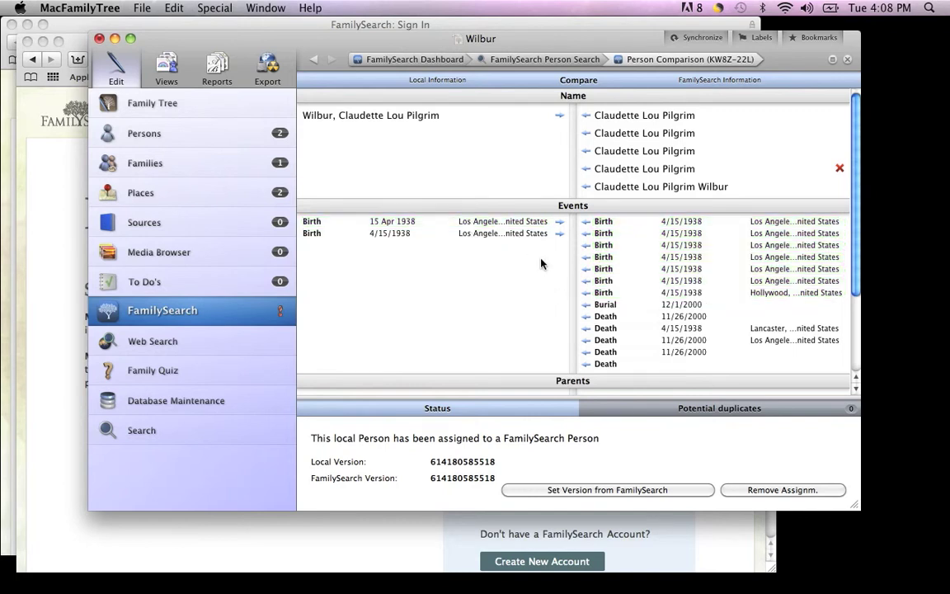
Upload the local 4/15/1938 birth event to the FamilySearch record as an added event.
click(561, 223)
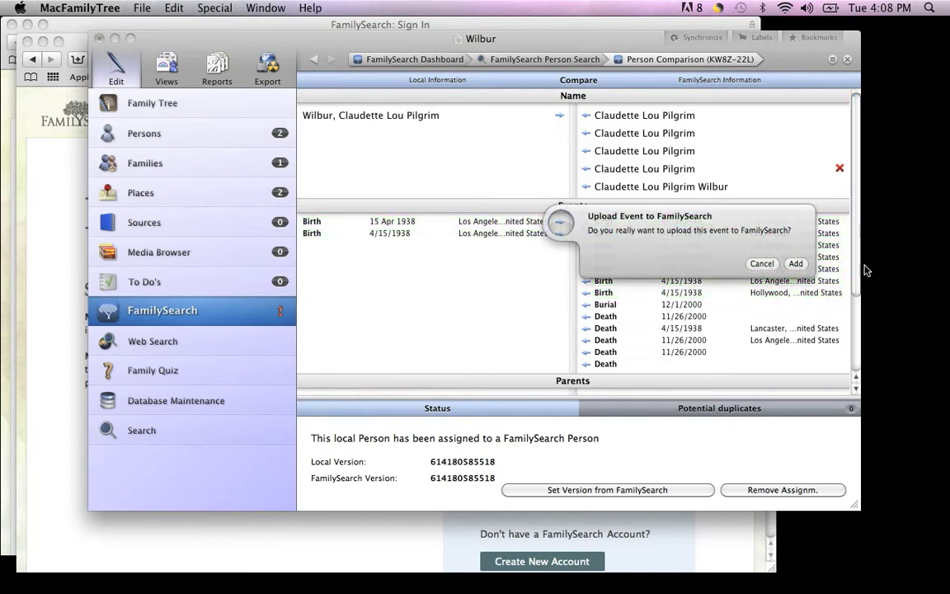
click(796, 264)
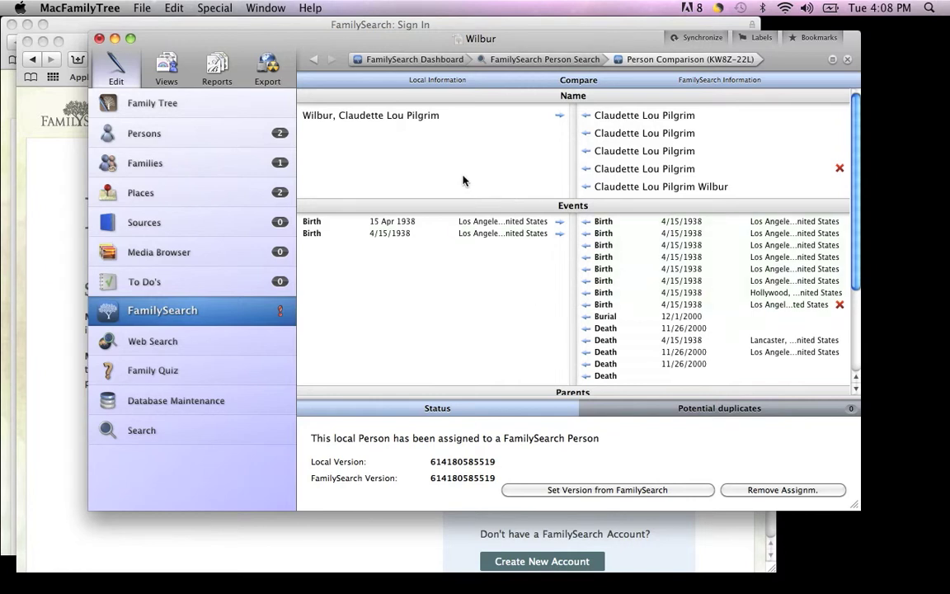
Download the FamilySearch father under Parents as a new local person.
scroll(536, 353, down, 1)
scroll(536, 353, down, 5)
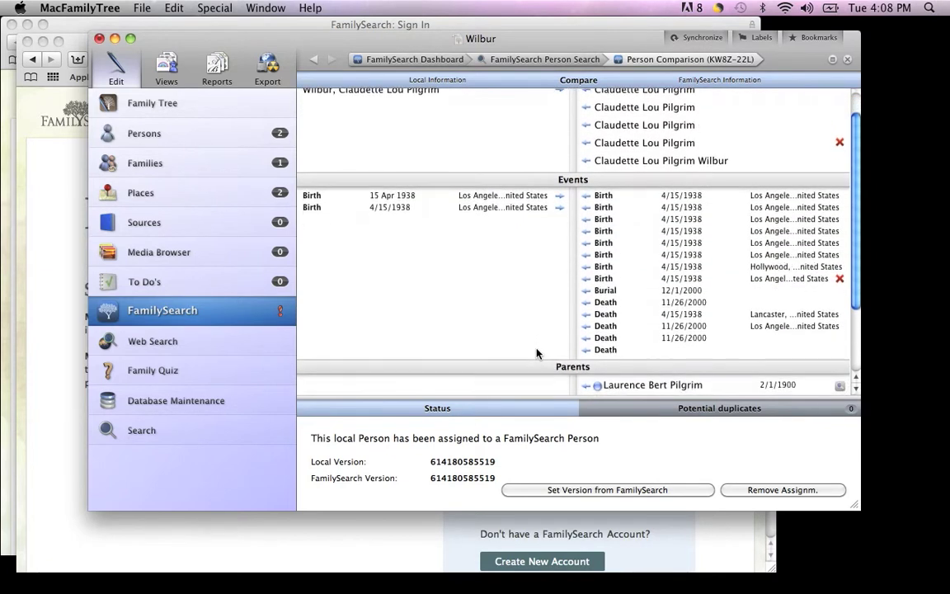
scroll(536, 353, down, 4)
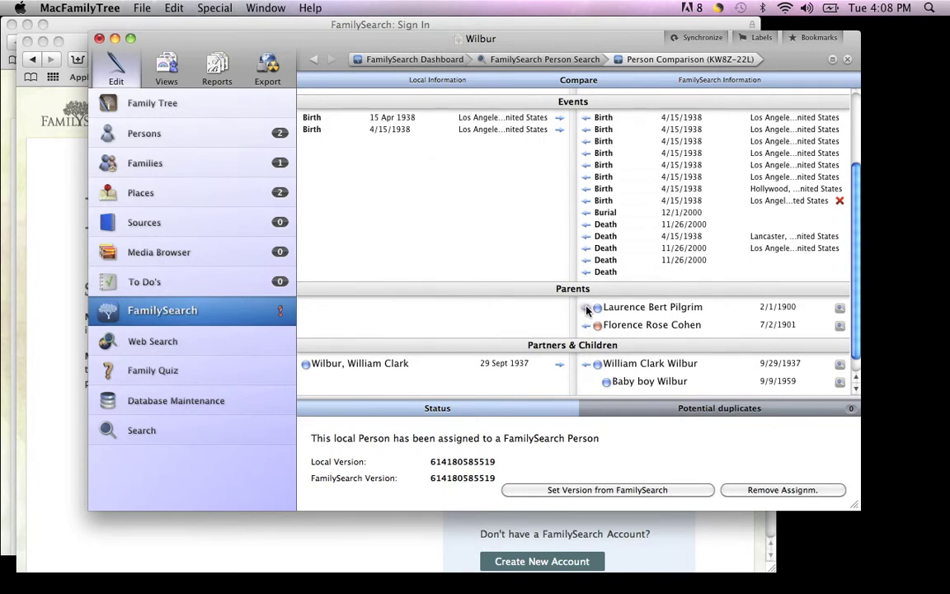
click(586, 309)
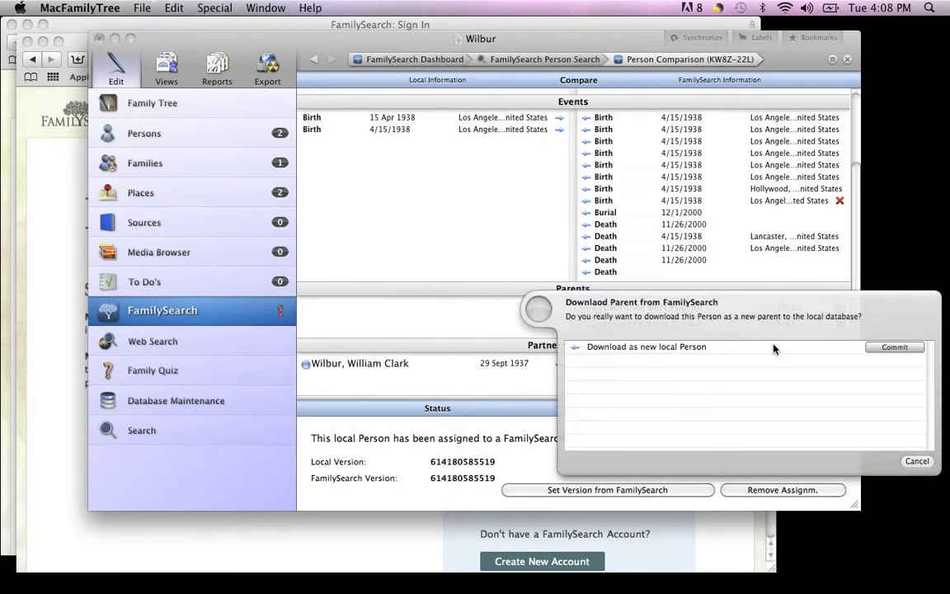
click(879, 346)
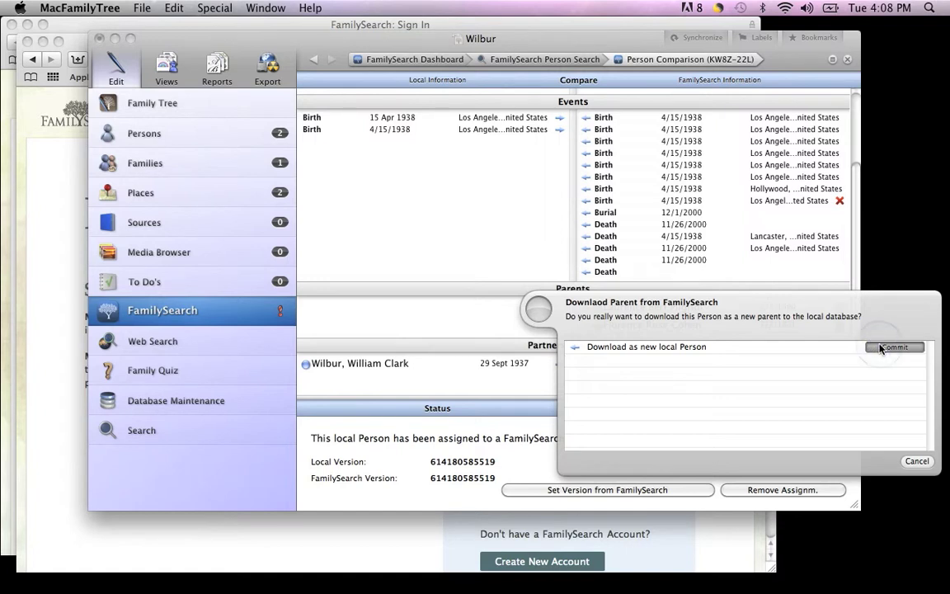